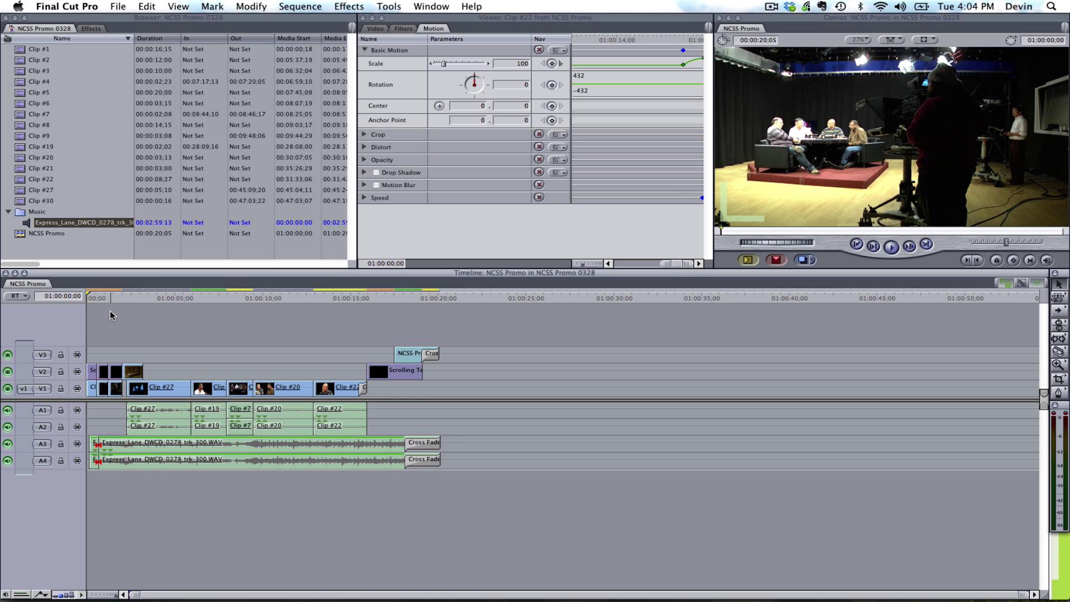
# Zoom the Timeline in at the sequence start and open the first Scrolling Text title on V2
pyautogui.press('space')
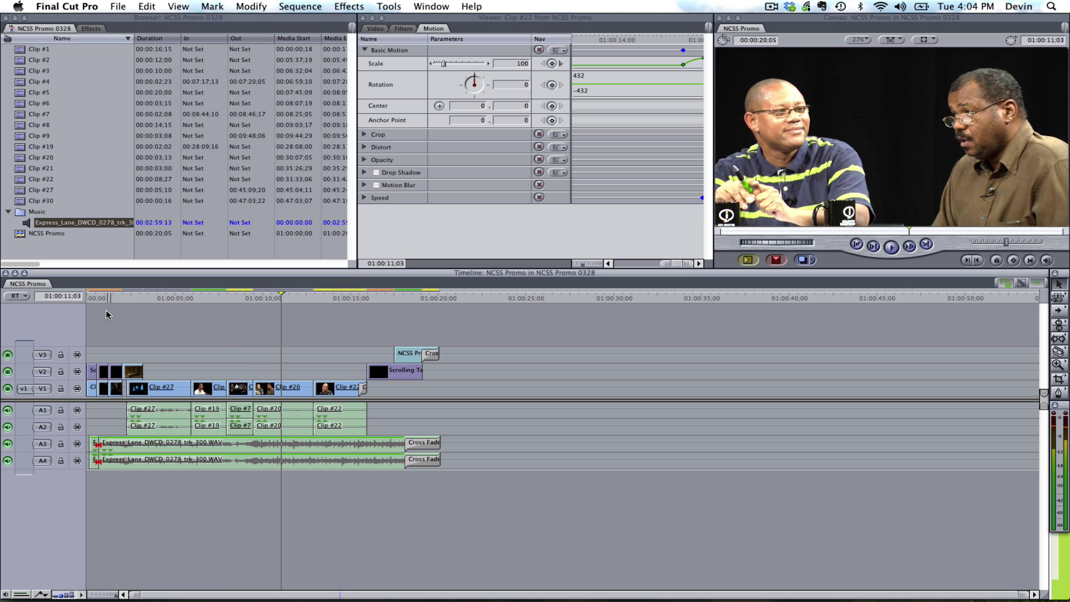
pyautogui.moveTo(106, 298); pyautogui.dragTo(83, 298)
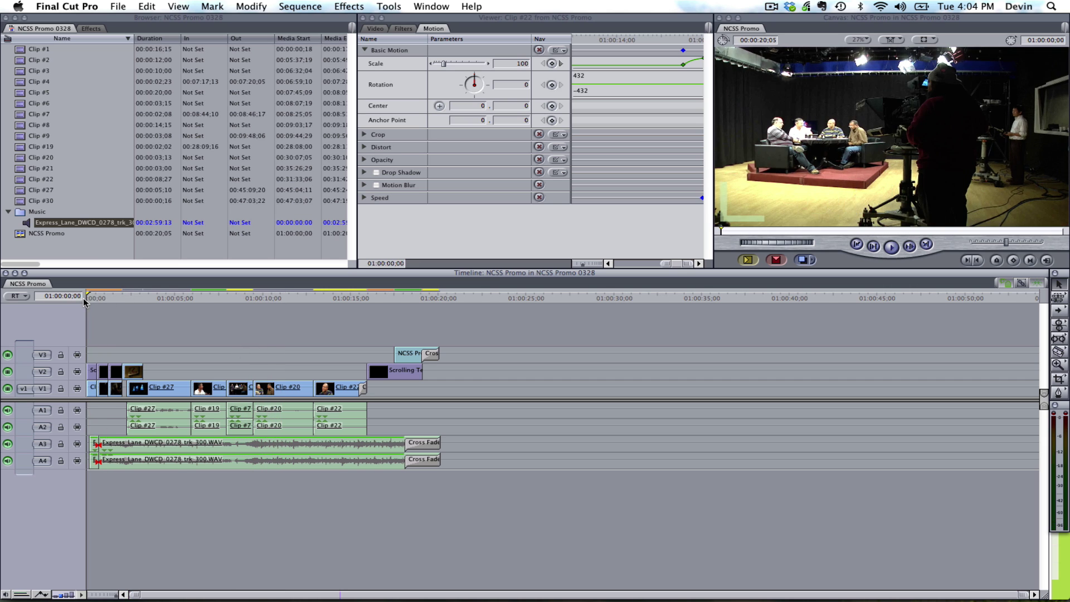
pyautogui.press('super+equal')
pyautogui.press('super+equal')
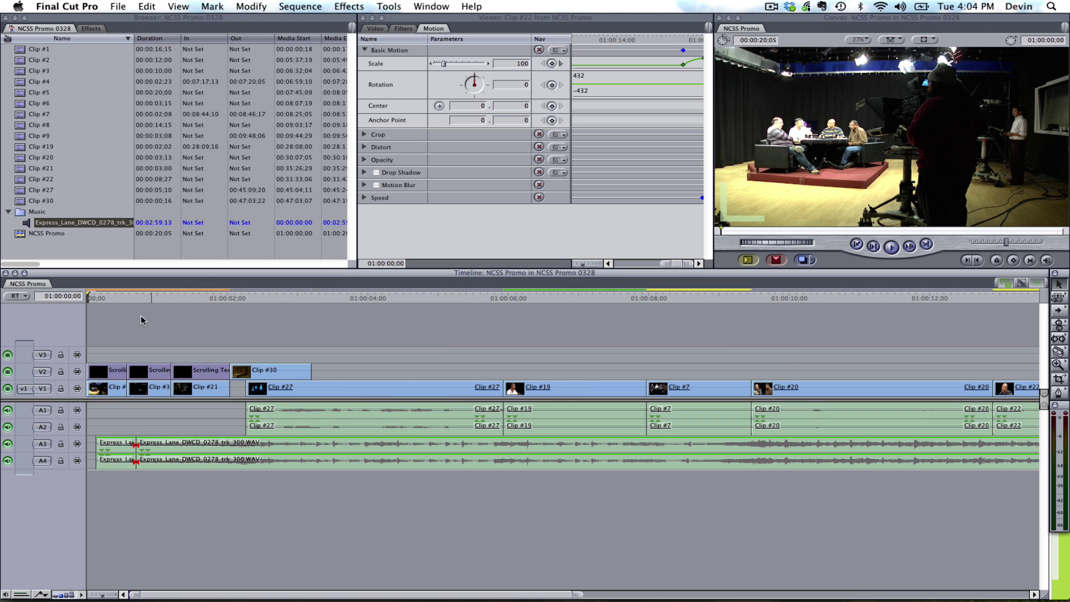
pyautogui.doubleClick(103, 369)
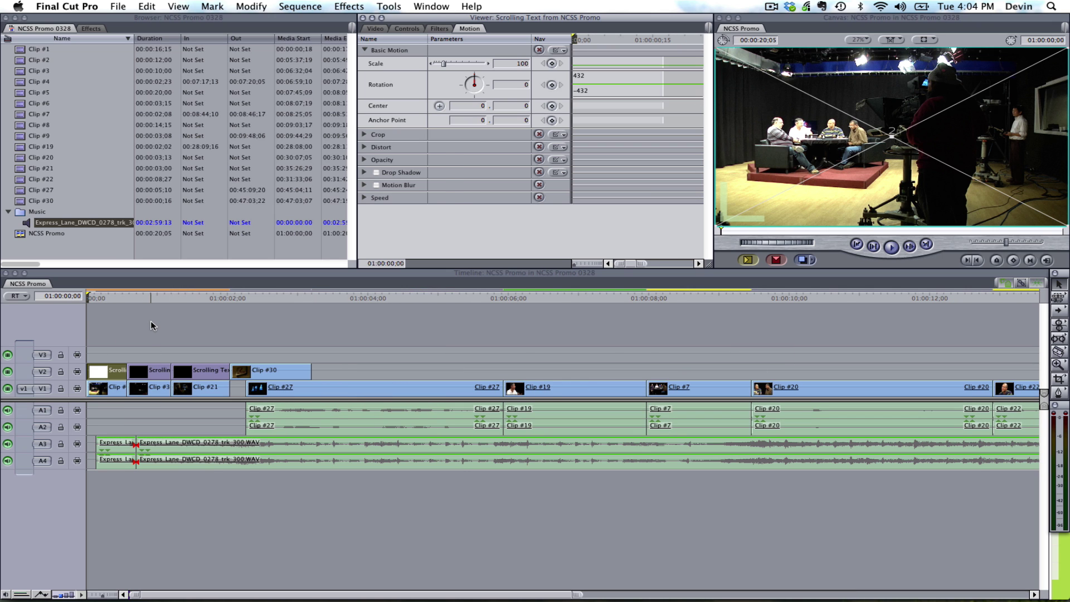
# Play and scrub the opening titles to about eight seconds
pyautogui.press('space')
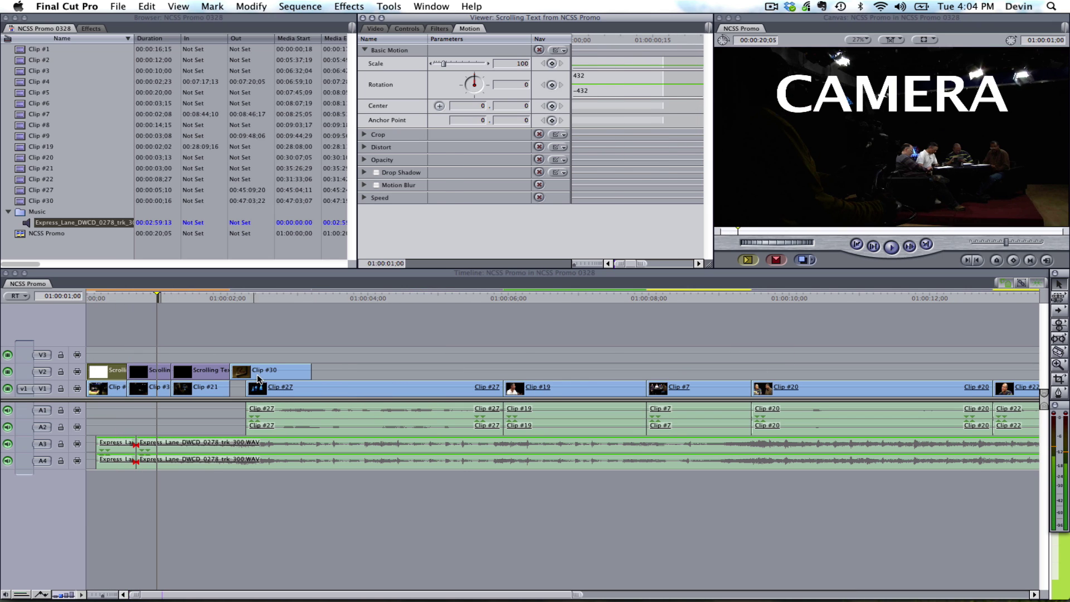
pyautogui.hscroll(10, 322, 367)
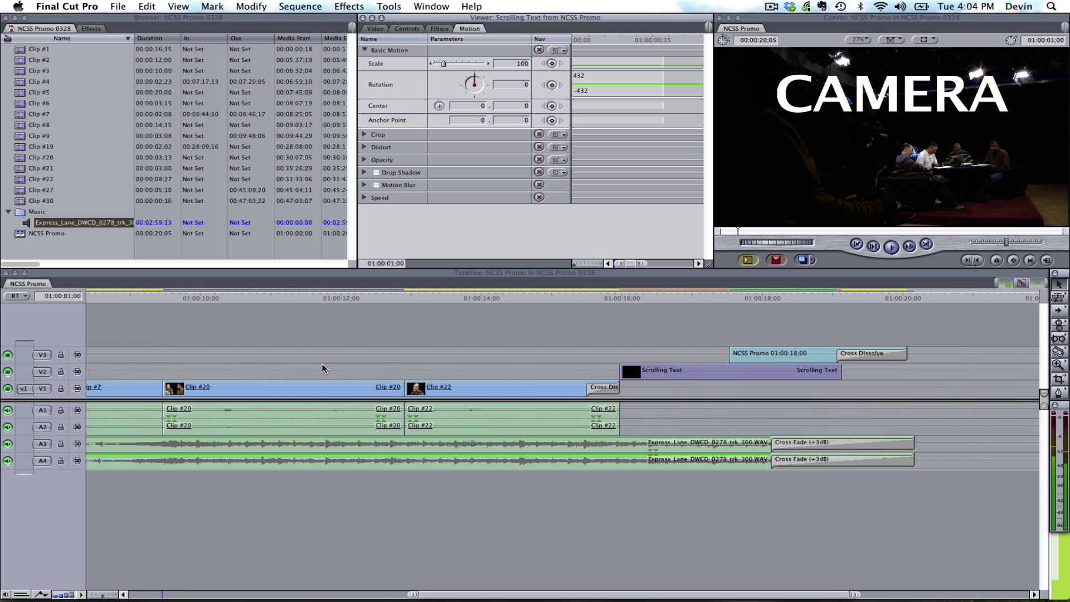
pyautogui.moveTo(270, 298); pyautogui.dragTo(93, 315)
pyautogui.hscroll(-2, 205, 387)
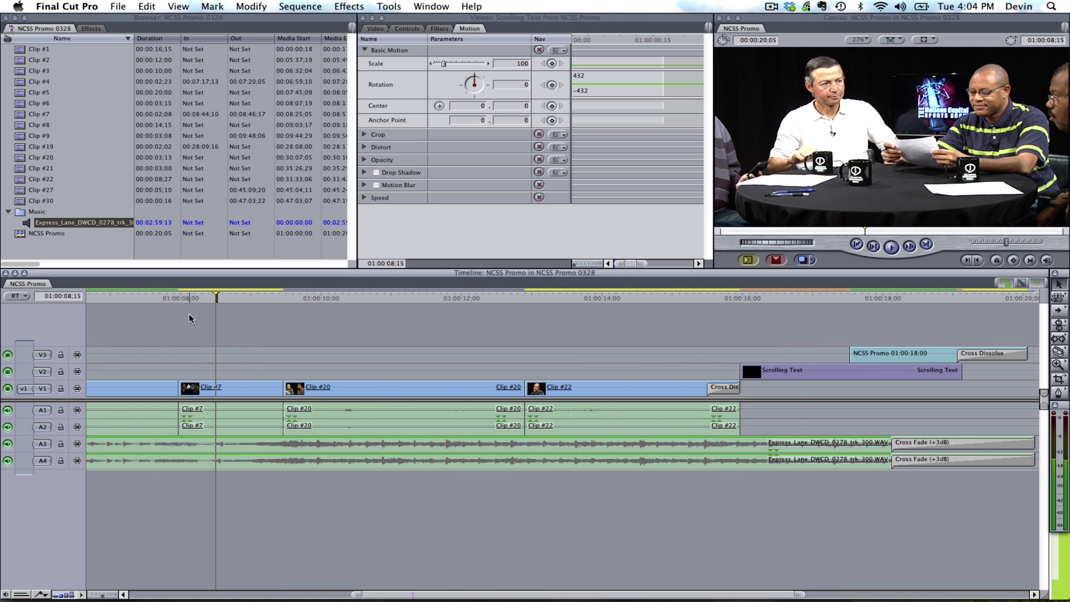
pyautogui.moveTo(197, 297); pyautogui.dragTo(232, 306)
pyautogui.hscroll(-7, 226, 329)
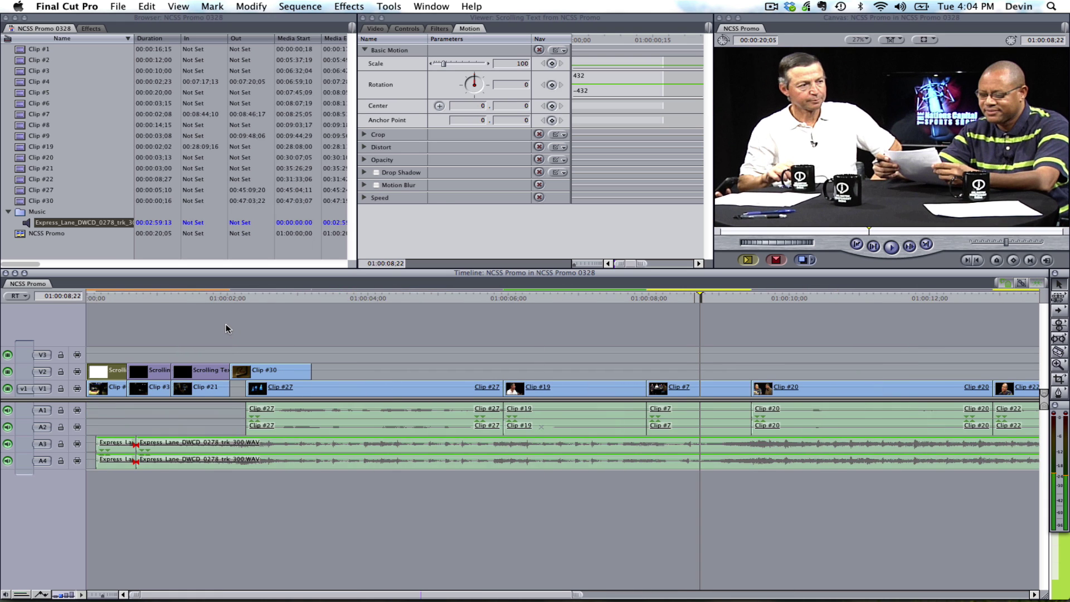
# Open Clip #19 on V1 in its Color Corrector 3-way tab, then return to the sequence start
pyautogui.hscroll(1, 225, 329)
pyautogui.doubleClick(530, 390)
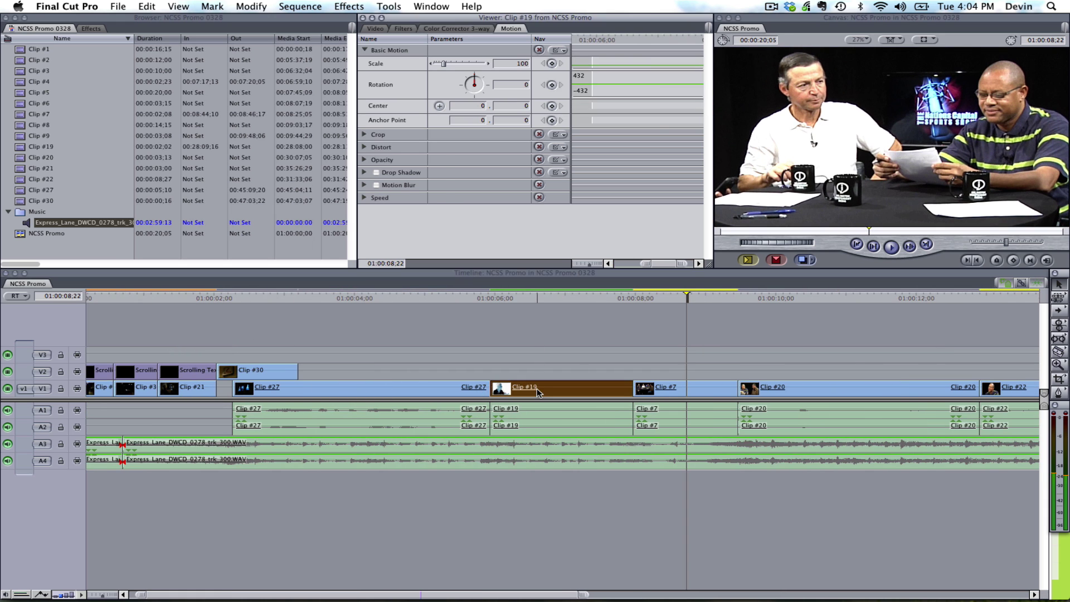
pyautogui.click(534, 298)
pyautogui.click(447, 29)
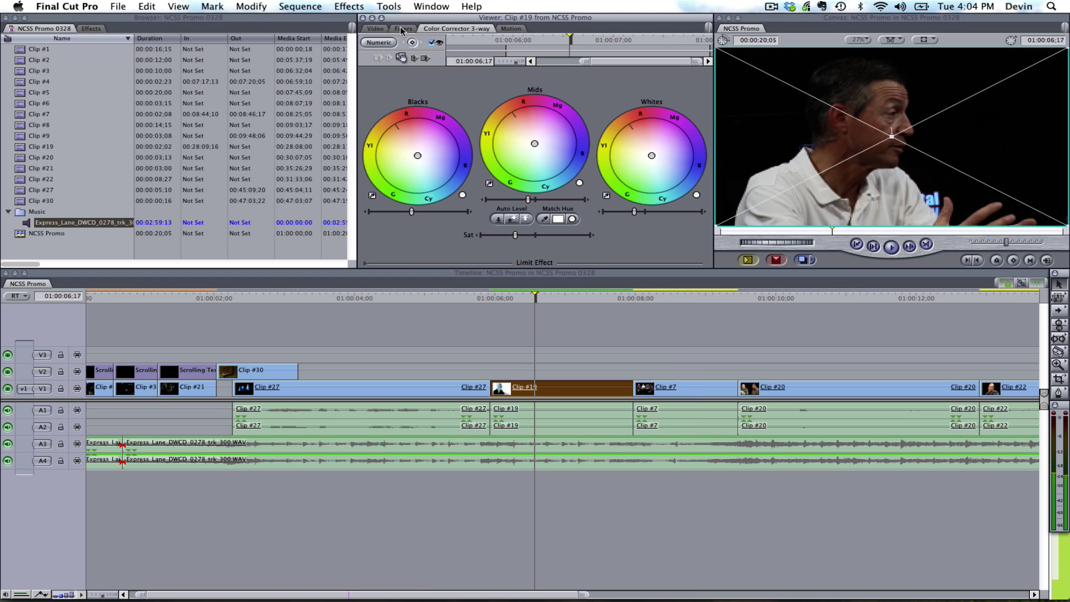
pyautogui.click(494, 298)
pyautogui.hscroll(-2, 388, 358)
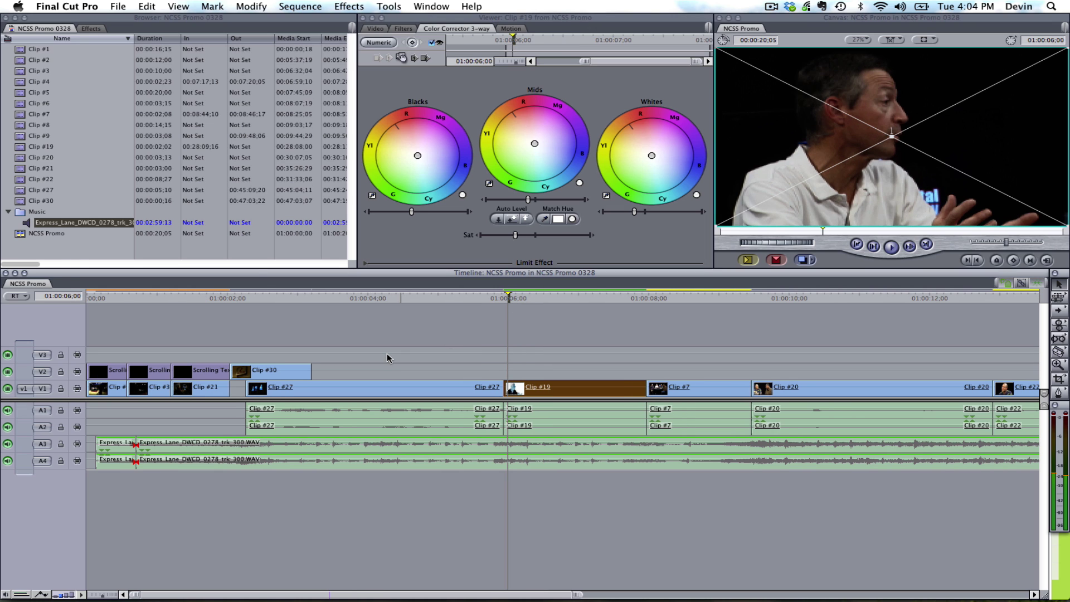
pyautogui.press('Home')
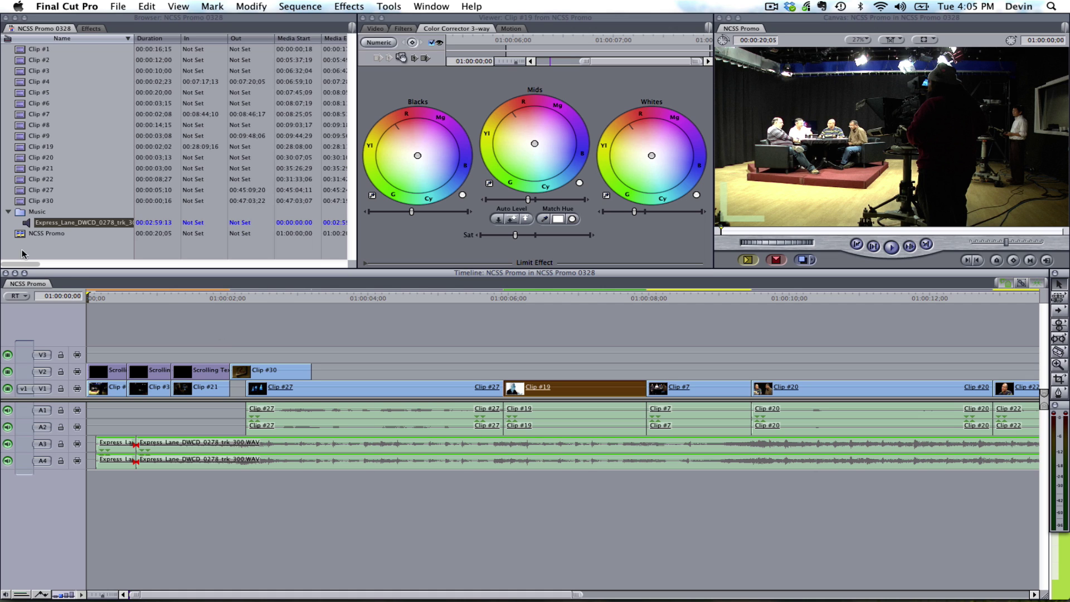
# Collapse the Music folder, deselect Clip #19, and confirm File > Export > XML settings
pyautogui.click(8, 212)
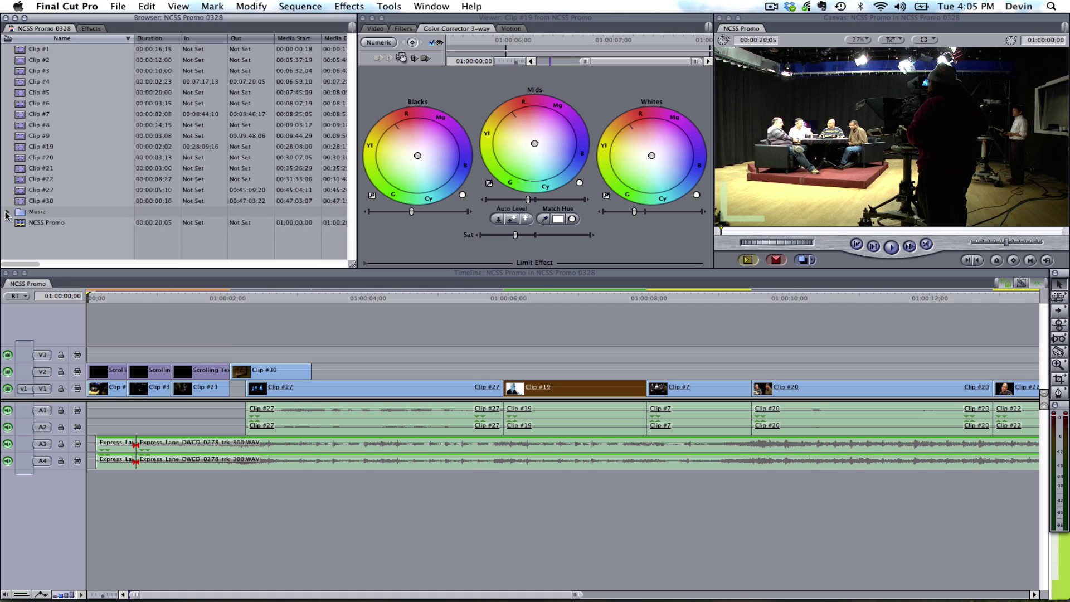
pyautogui.click(237, 337)
pyautogui.click(65, 6)
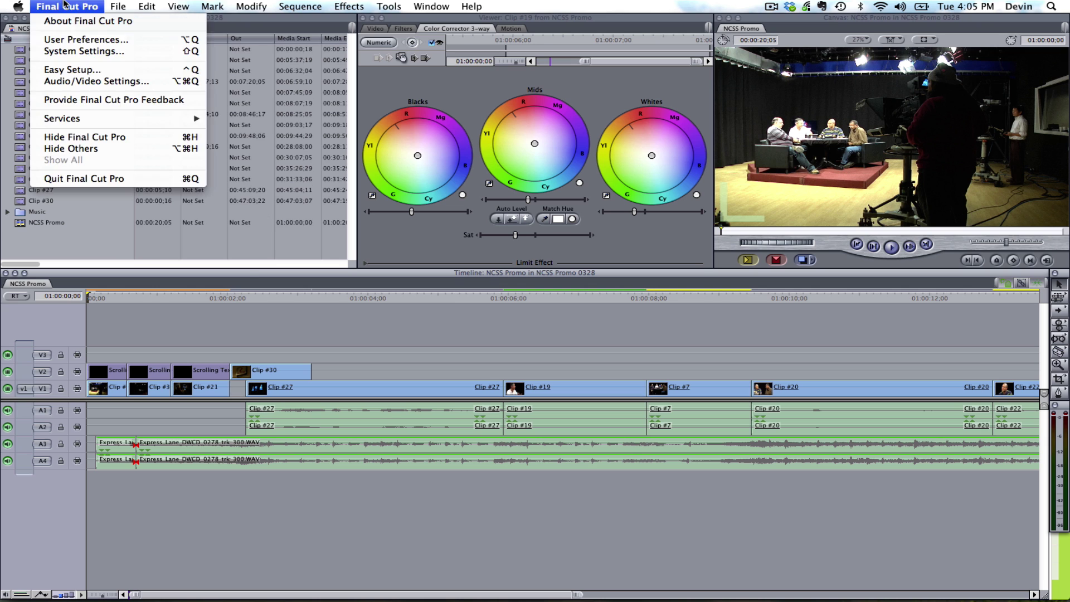
pyautogui.moveTo(117, 6)
pyautogui.moveTo(174, 218)
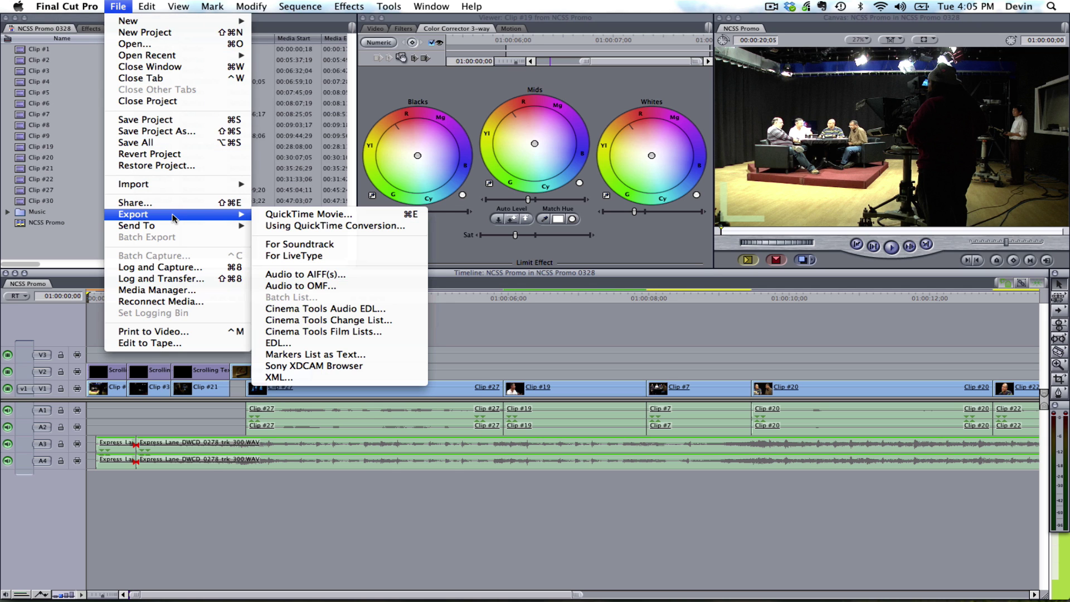
pyautogui.click(328, 380)
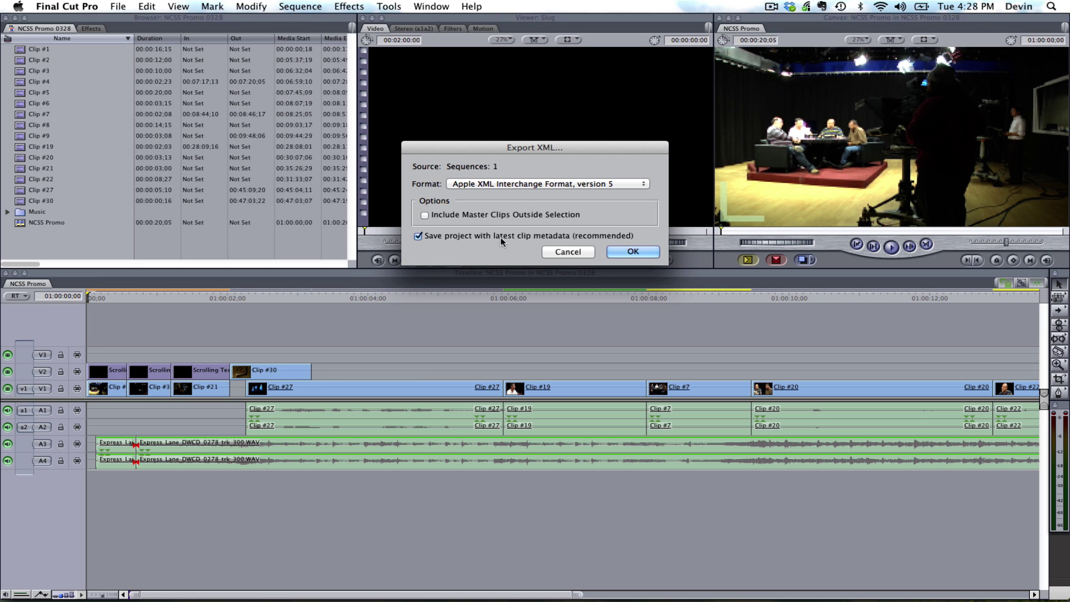
pyautogui.click(444, 216)
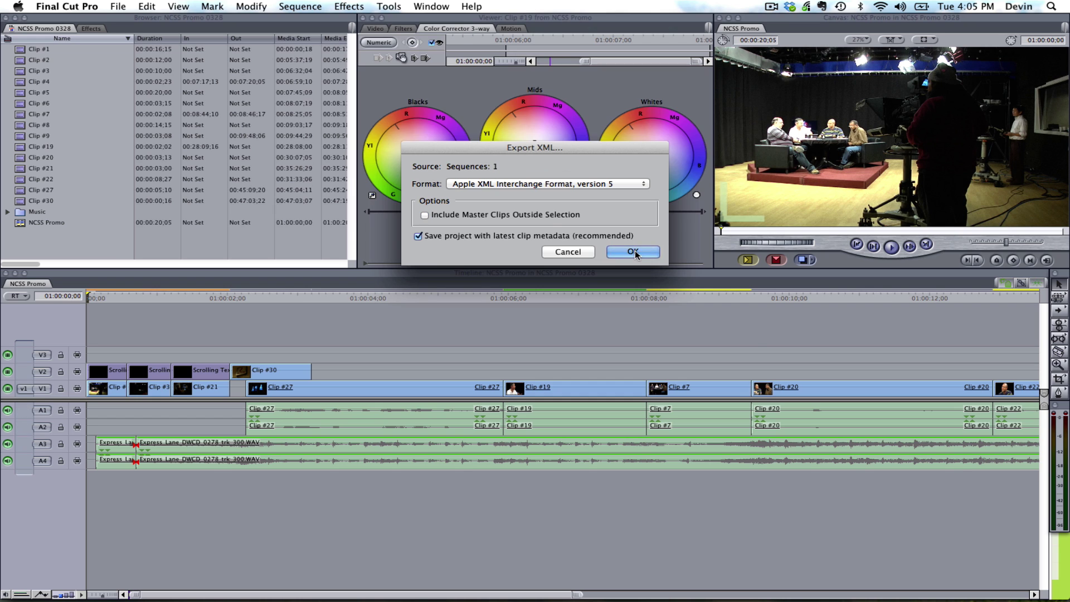
pyautogui.click(633, 251)
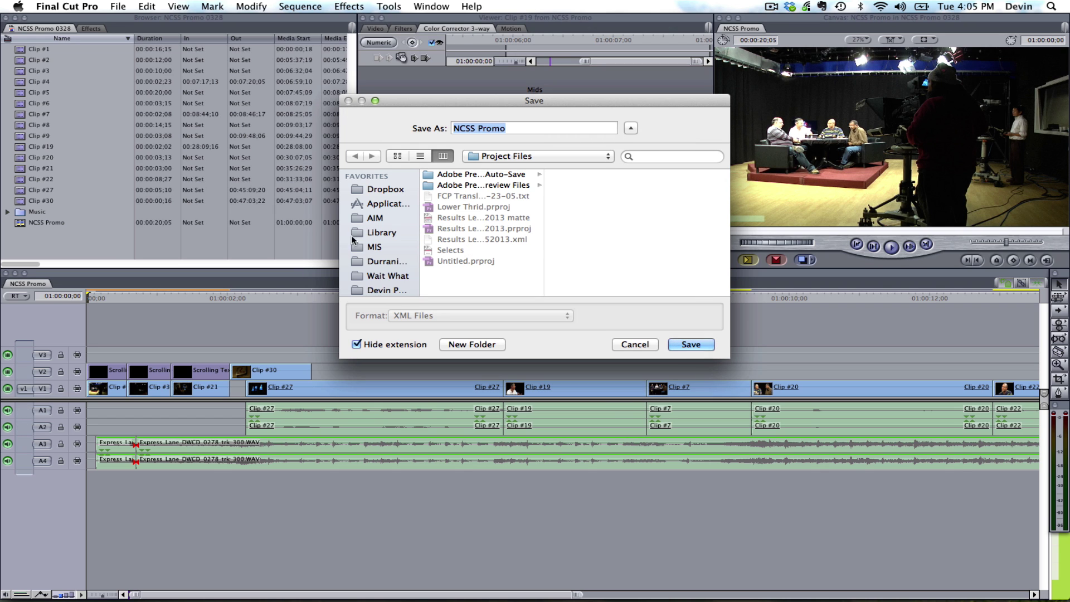
# Save the XML as 'NCSS Promo Trans FCP' in the promo project folder on the Desktop
pyautogui.scroll(-5, 367, 235)
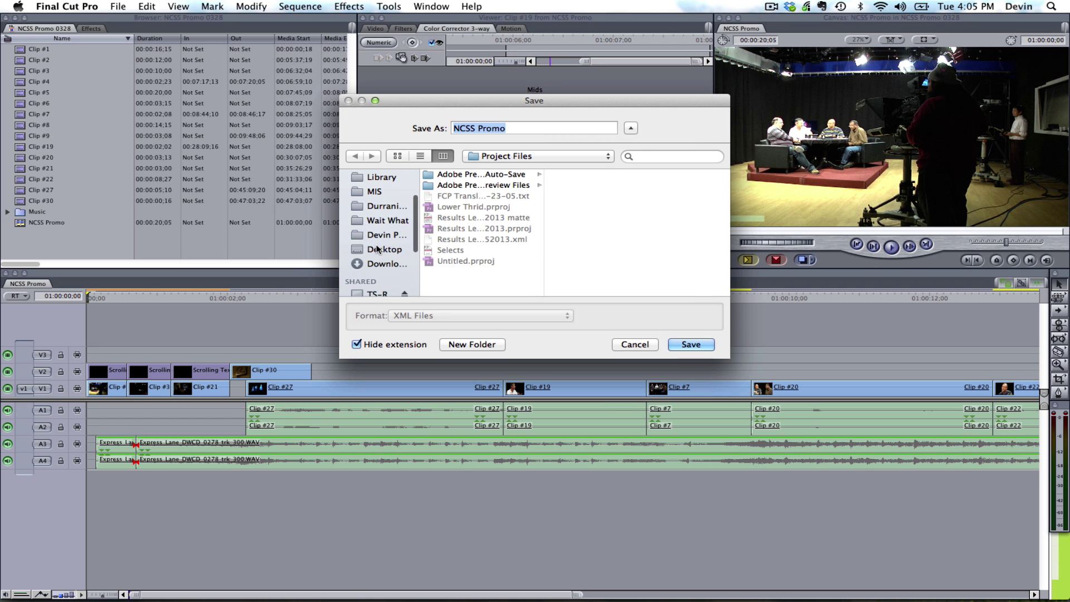
pyautogui.click(382, 249)
pyautogui.click(464, 185)
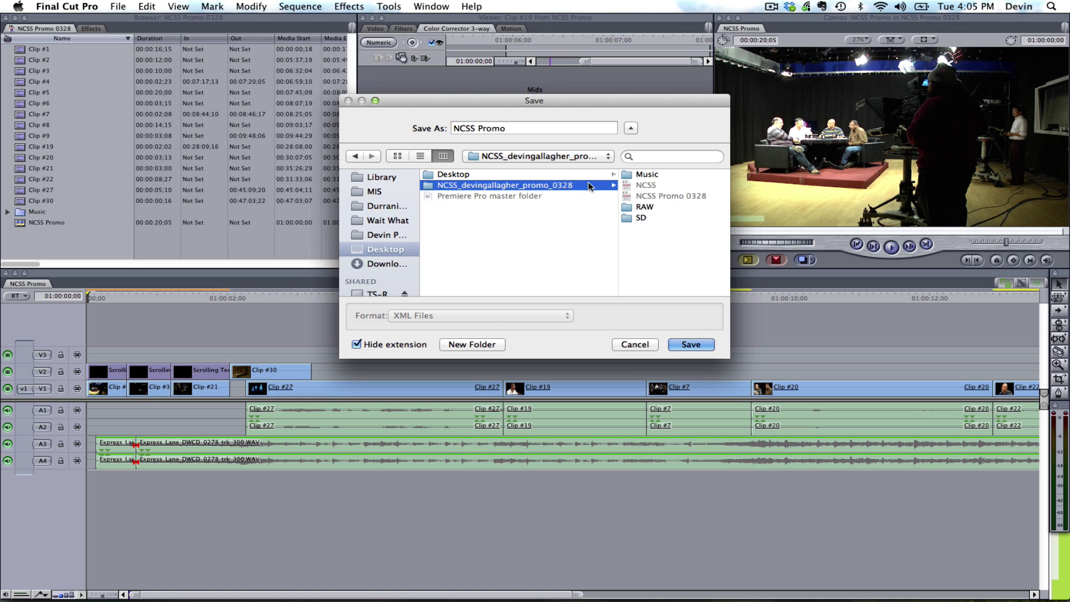
pyautogui.click(535, 128)
pyautogui.write('Fi')
pyautogui.press('BackSpace')
pyautogui.press('BackSpace')
pyautogui.press('BackSpace')
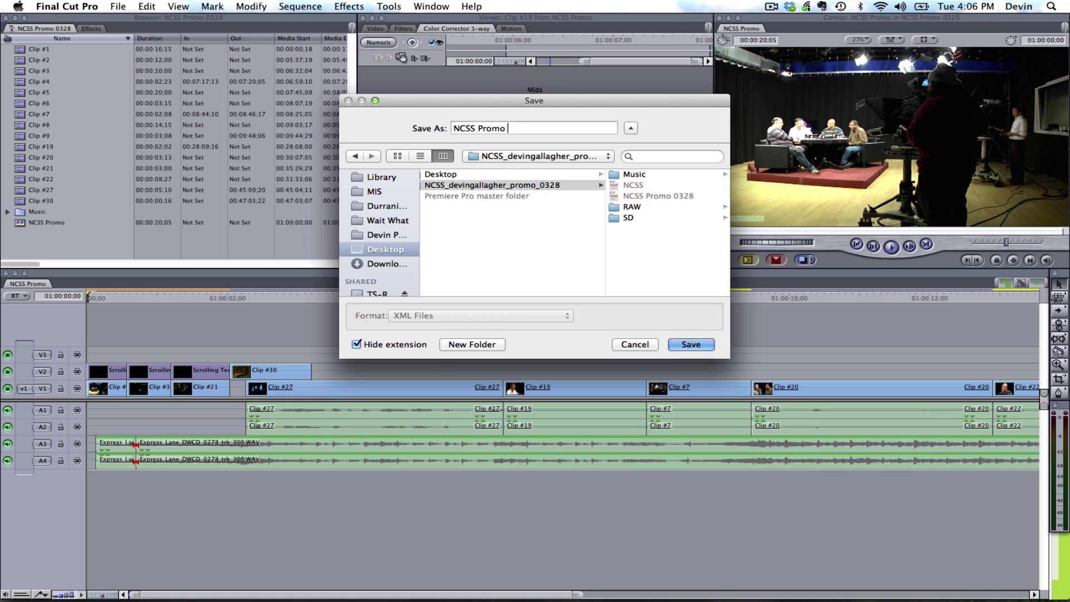
pyautogui.write('Trans FCP')
pyautogui.press('Left')
pyautogui.press('Left')
pyautogui.press('Left')
pyautogui.press('Left')
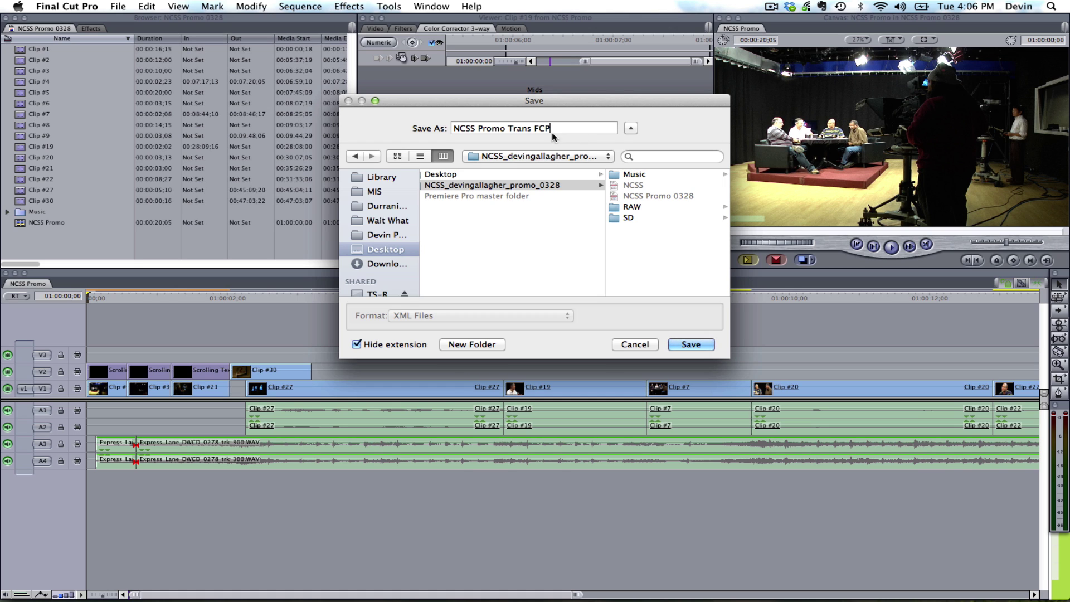
pyautogui.click(691, 344)
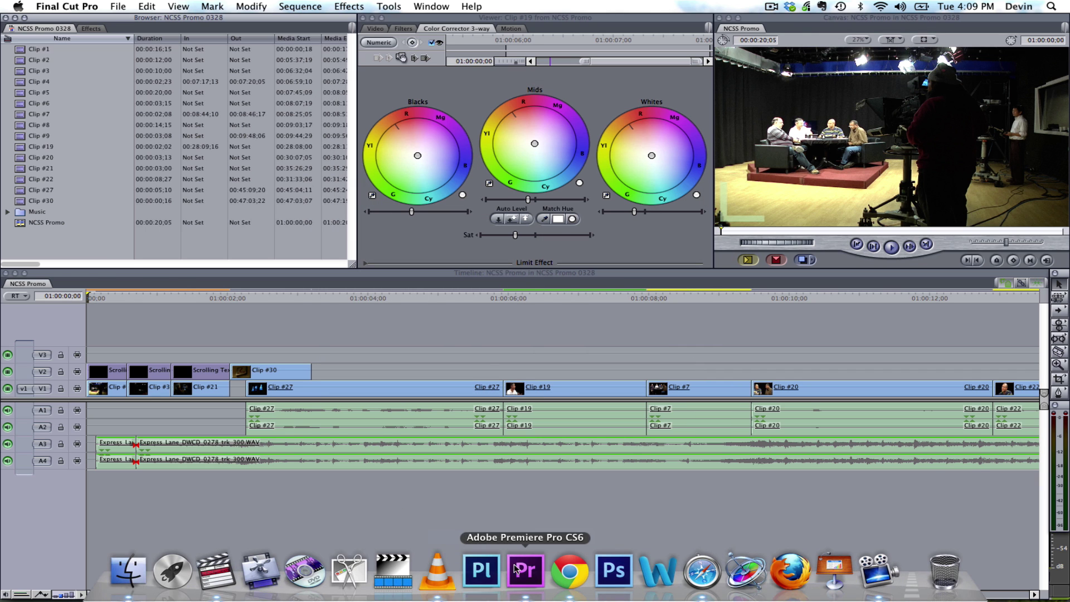
# Switch to Premiere Pro, toggle the Project panel maximized and back, and widen the Source panel
pyautogui.click(519, 568)
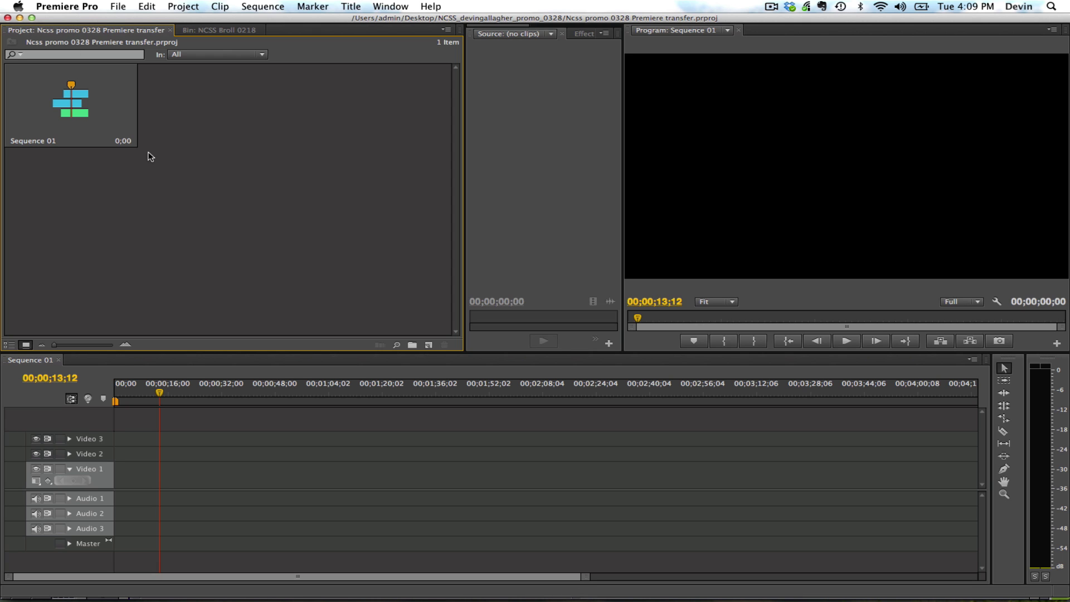
pyautogui.press('`')
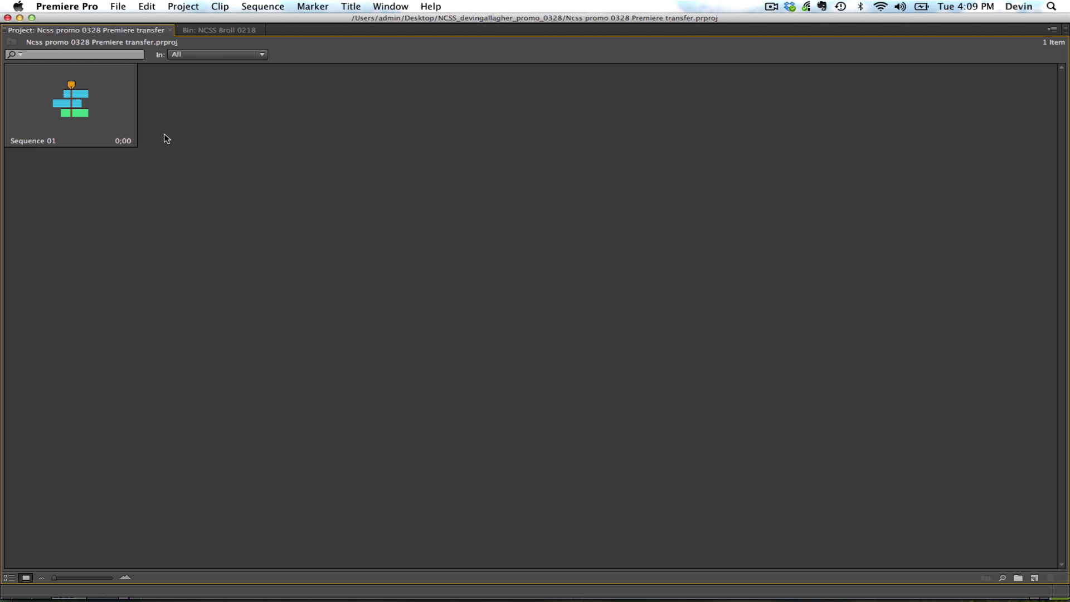
pyautogui.press('`')
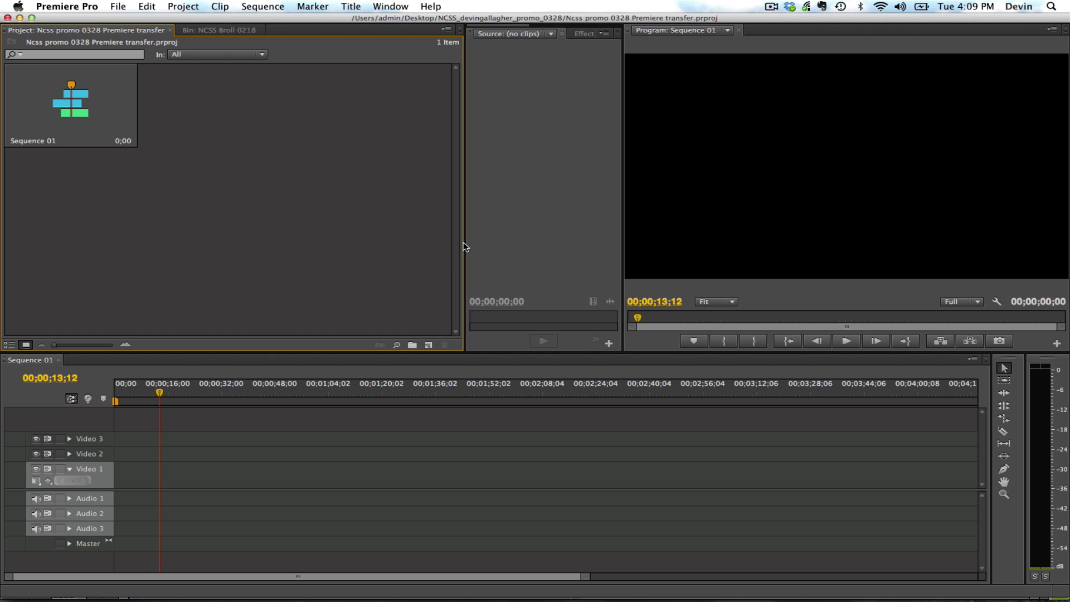
pyautogui.moveTo(463, 243); pyautogui.dragTo(354, 243)
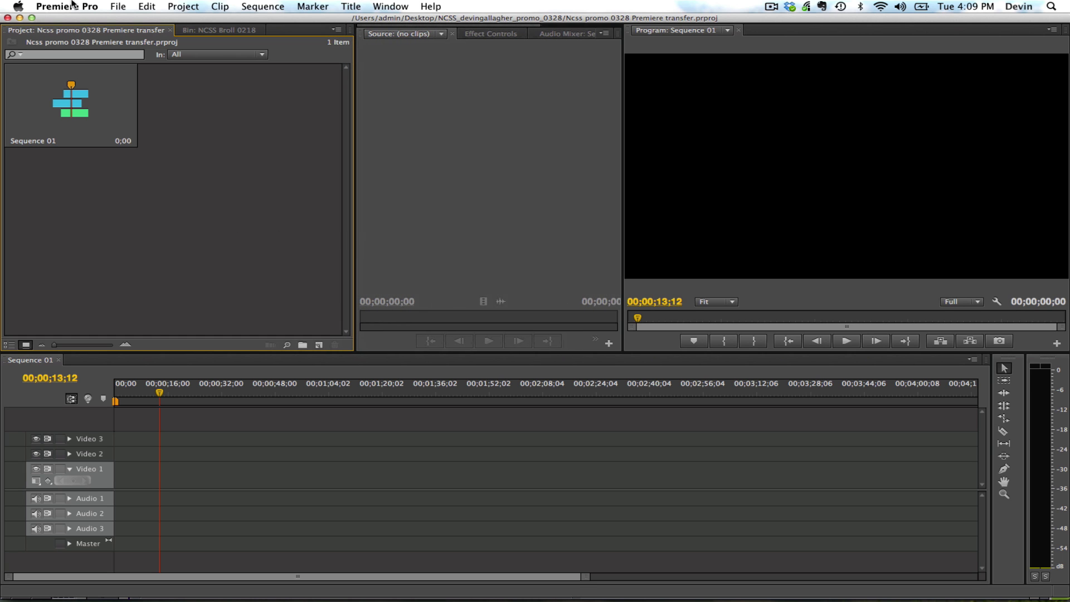
# Import the NCSS Promo Trans FCP XML, dismiss the translation report, and open the new bin
pyautogui.click(118, 6)
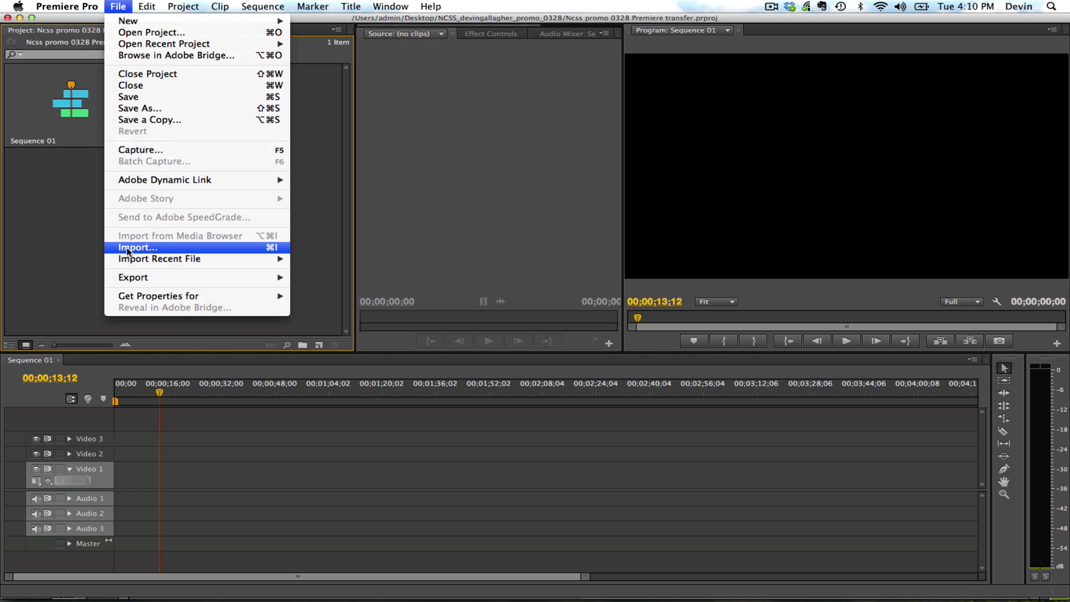
pyautogui.click(127, 251)
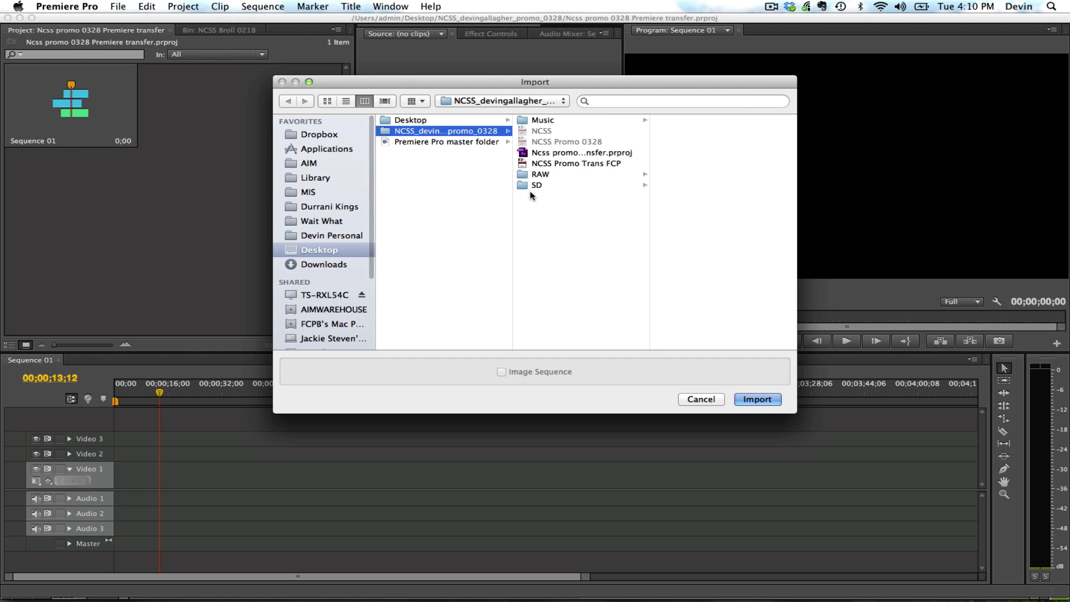
pyautogui.click(564, 164)
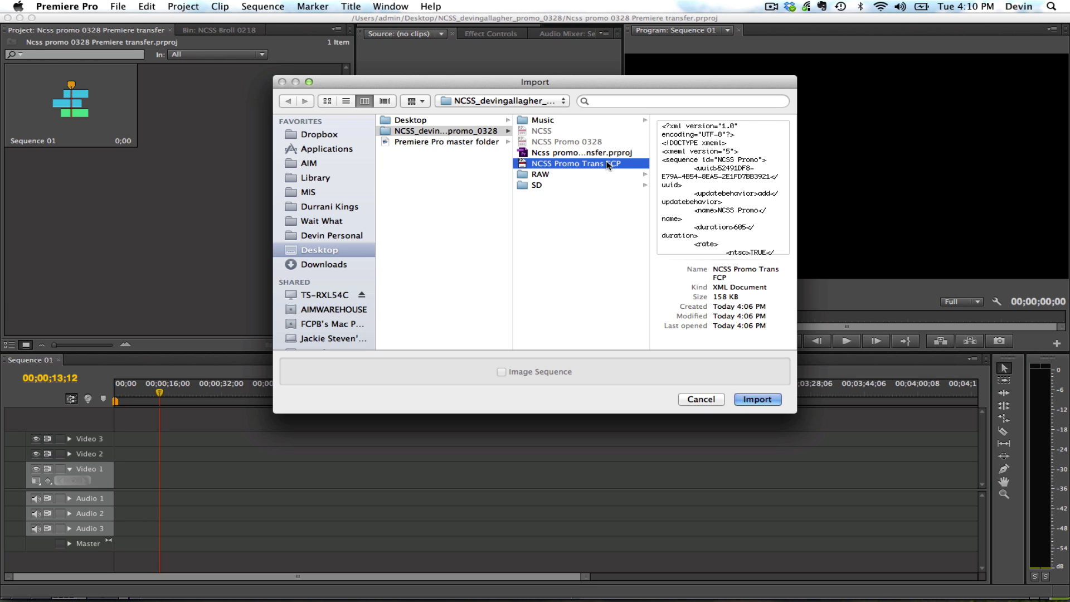
pyautogui.click(758, 399)
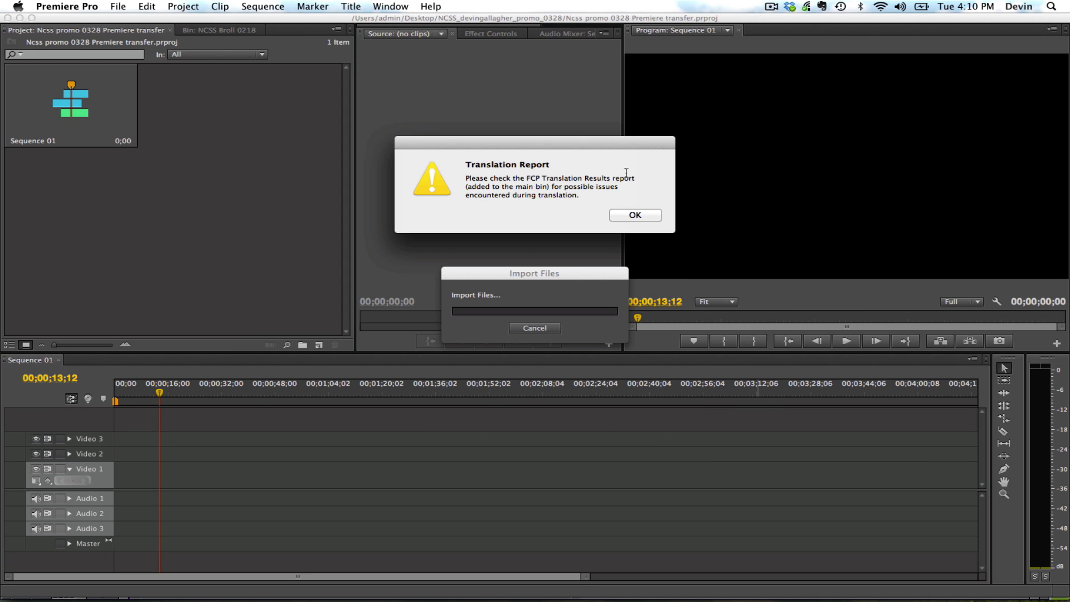
pyautogui.click(634, 216)
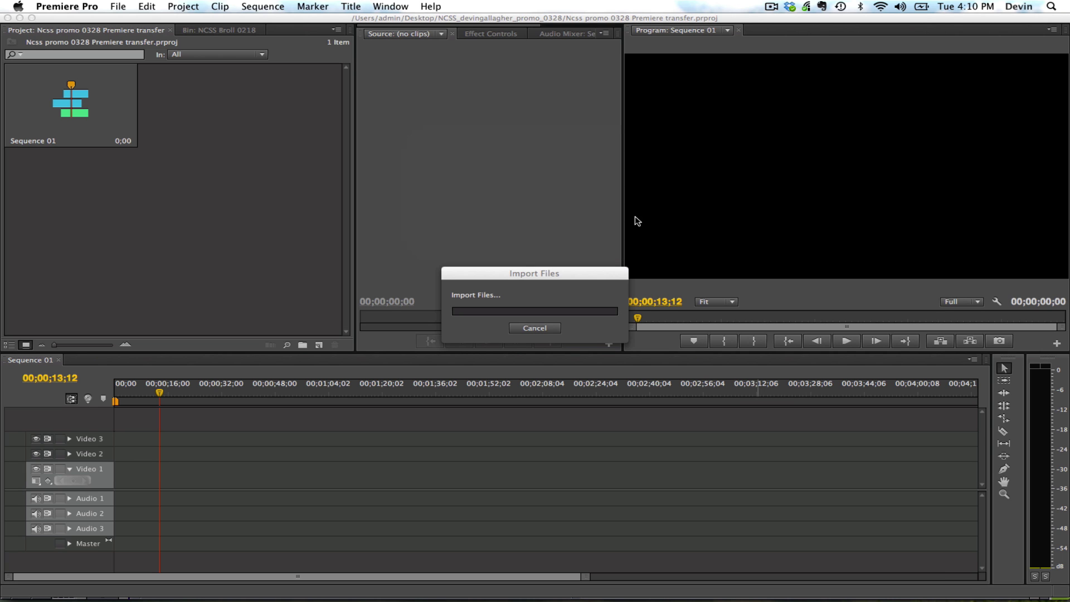
pyautogui.doubleClick(196, 95)
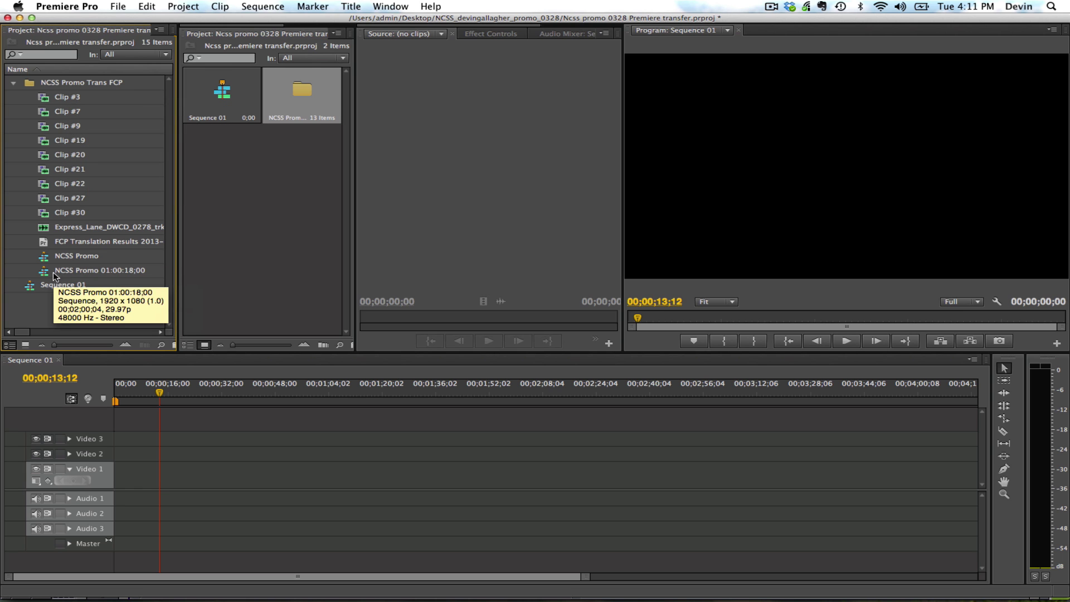
# Open the NCSS Promo sequence, fit it in the timeline, and play it from the start
pyautogui.doubleClick(70, 258)
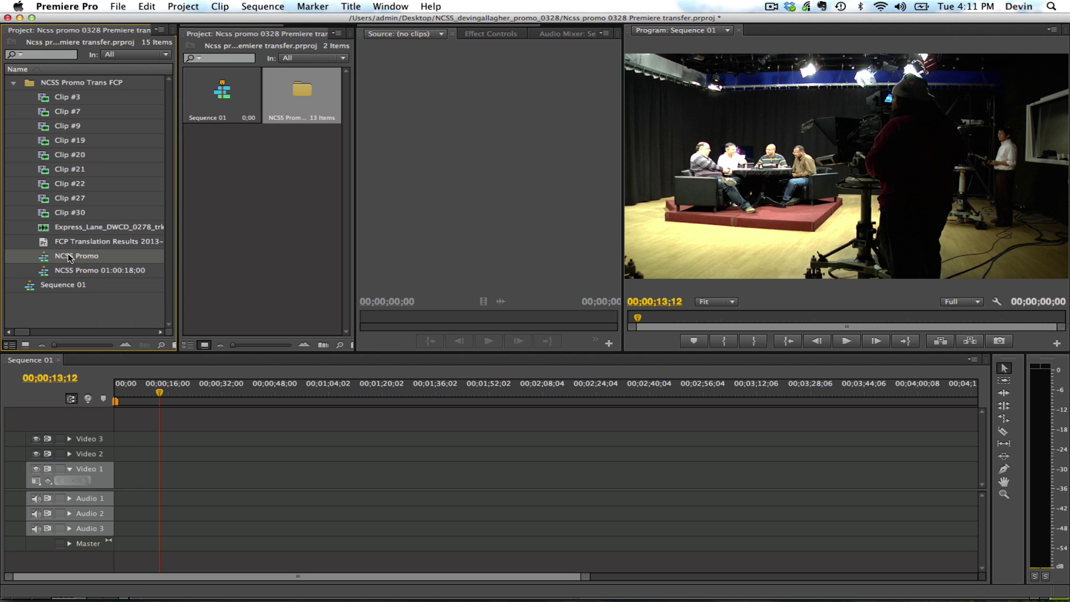
pyautogui.click(147, 386)
pyautogui.press('=')
pyautogui.press('=')
pyautogui.press('=')
pyautogui.press('=')
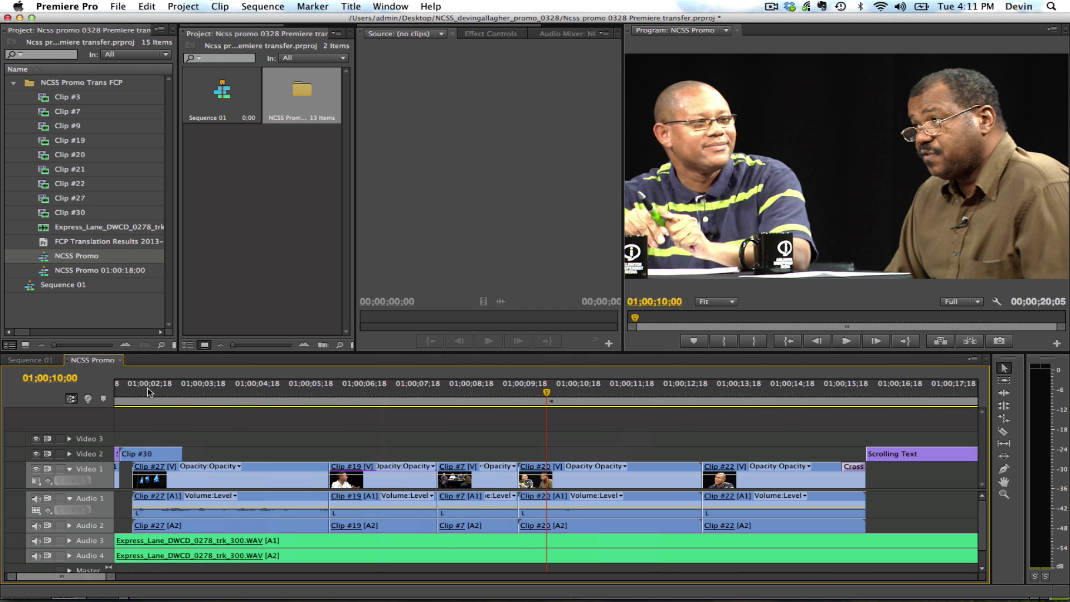
pyautogui.press('-')
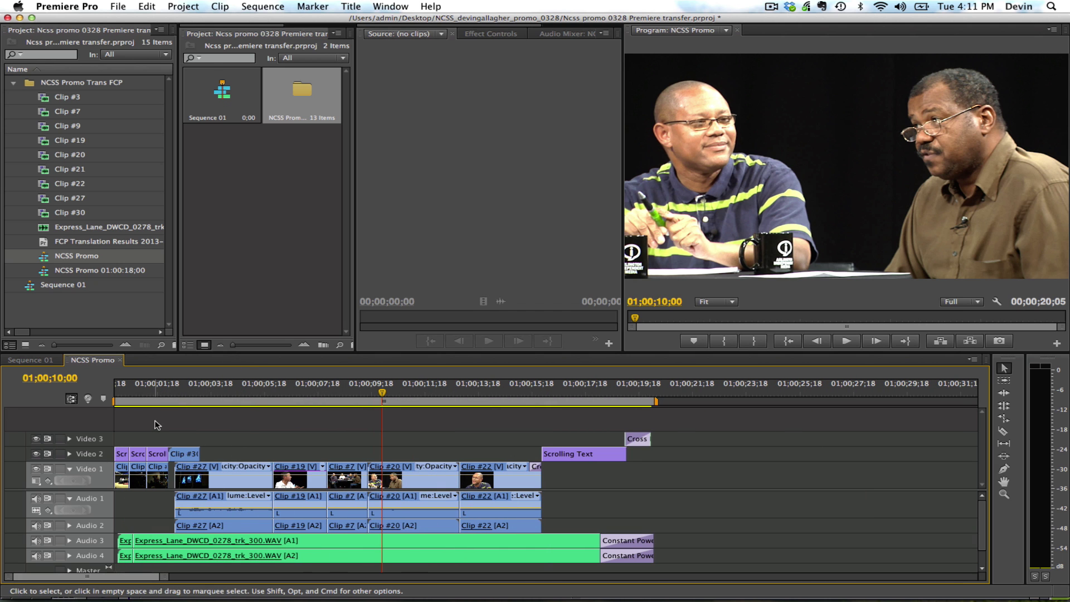
pyautogui.moveTo(148, 390); pyautogui.dragTo(106, 389)
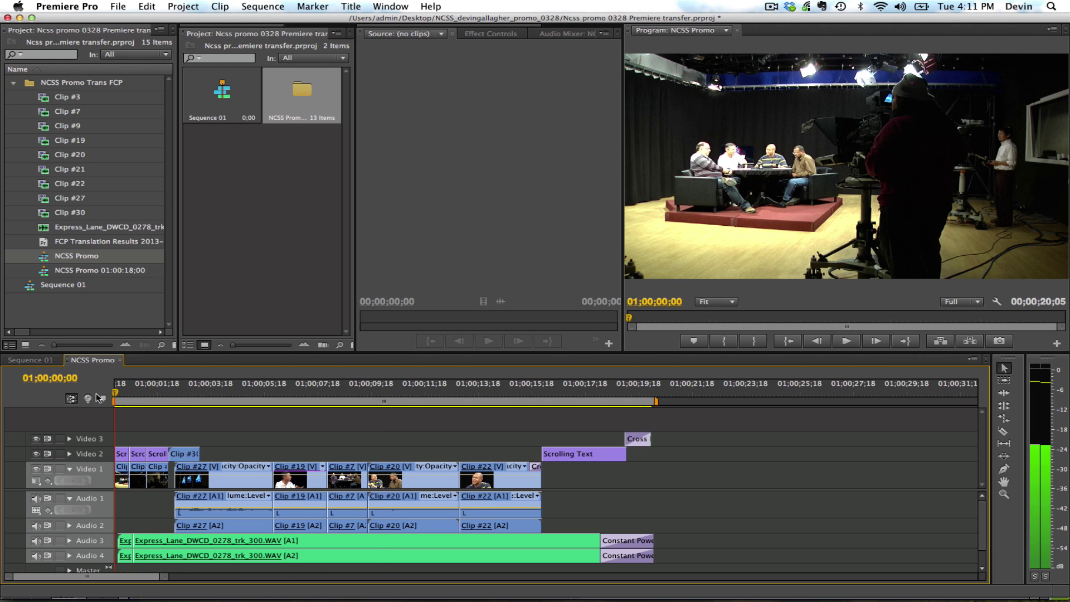
pyautogui.press('space')
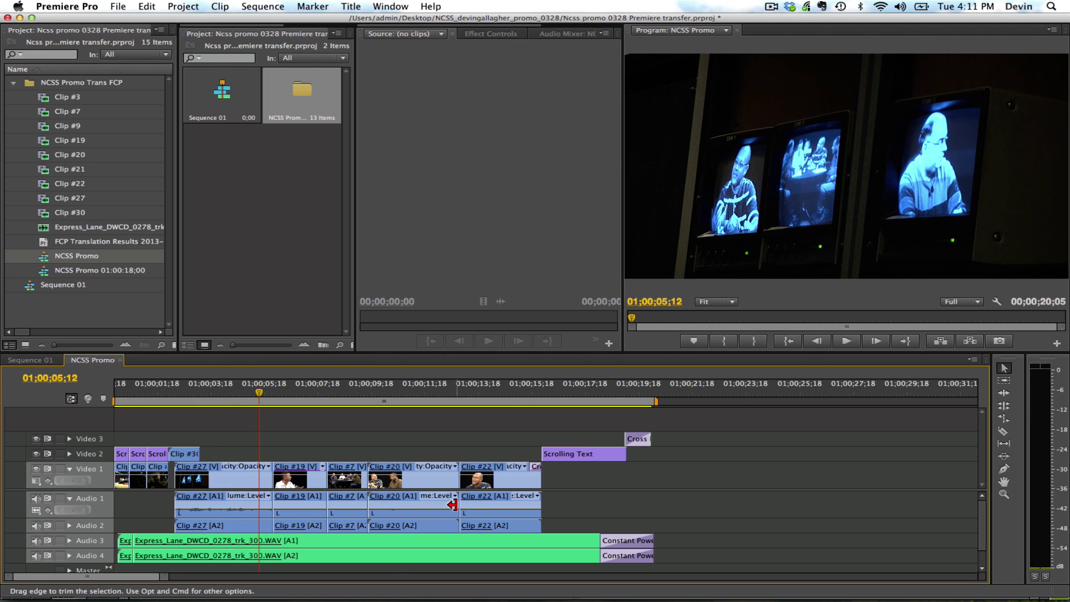
# Scrub to the closing NCSS title around 01;00;18;00, play the ending, then return near the start
pyautogui.click(535, 397)
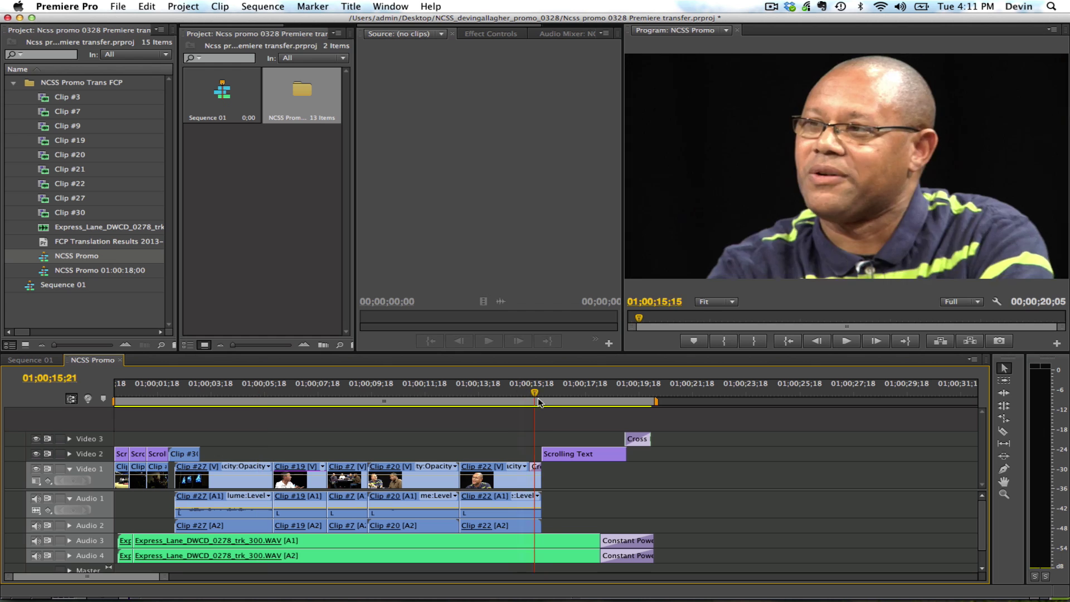
pyautogui.moveTo(538, 401); pyautogui.dragTo(584, 418)
pyautogui.press('space')
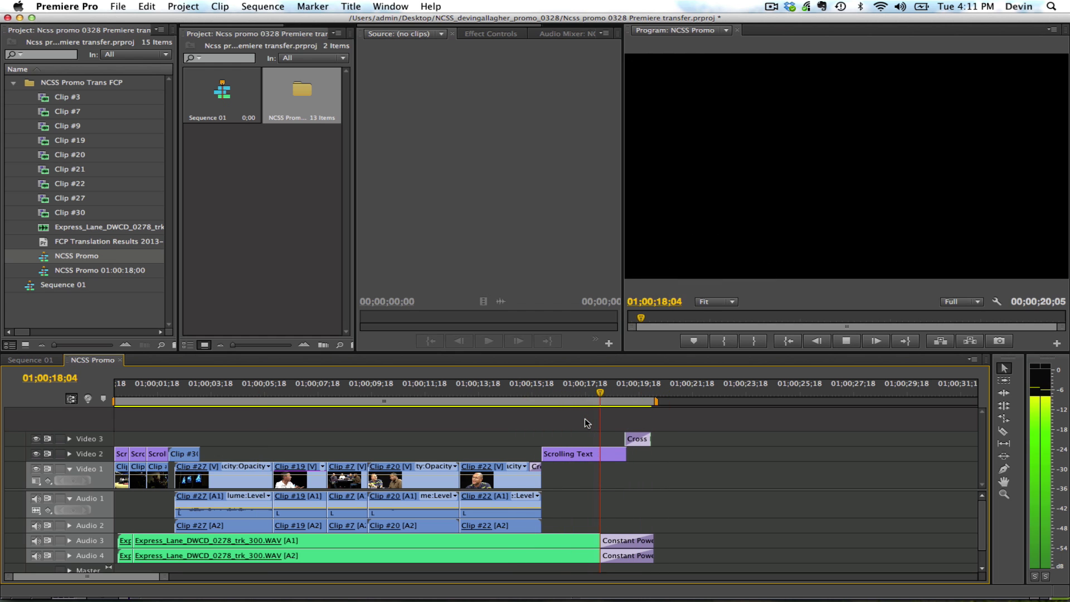
pyautogui.press('space')
pyautogui.click(142, 391)
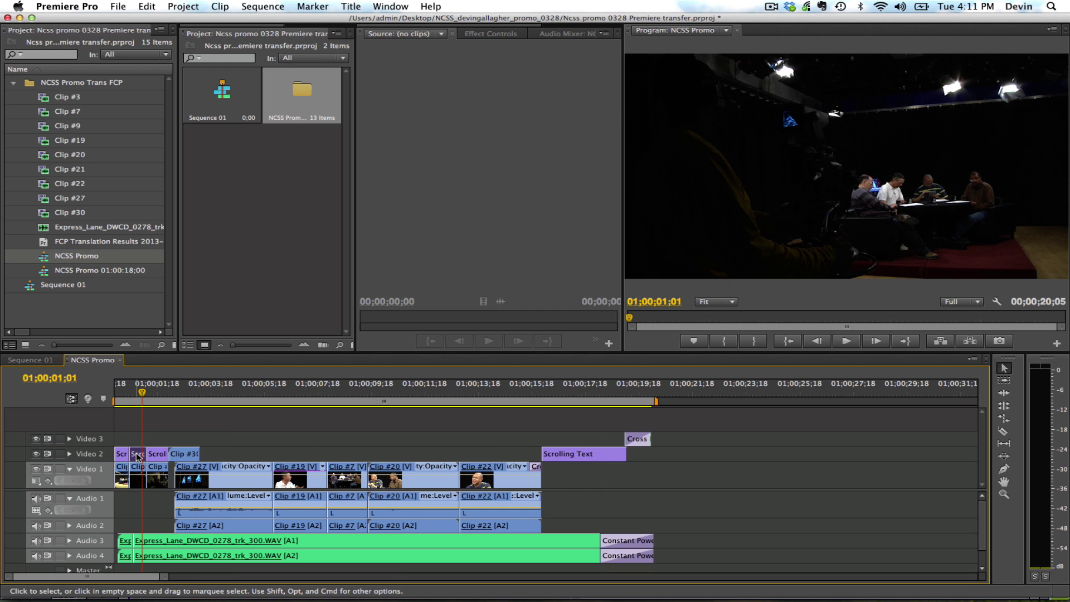
# Inspect the Scrolling Text title in the Titler, close it, and scrub forward to the ACTION title
pyautogui.doubleClick(156, 454)
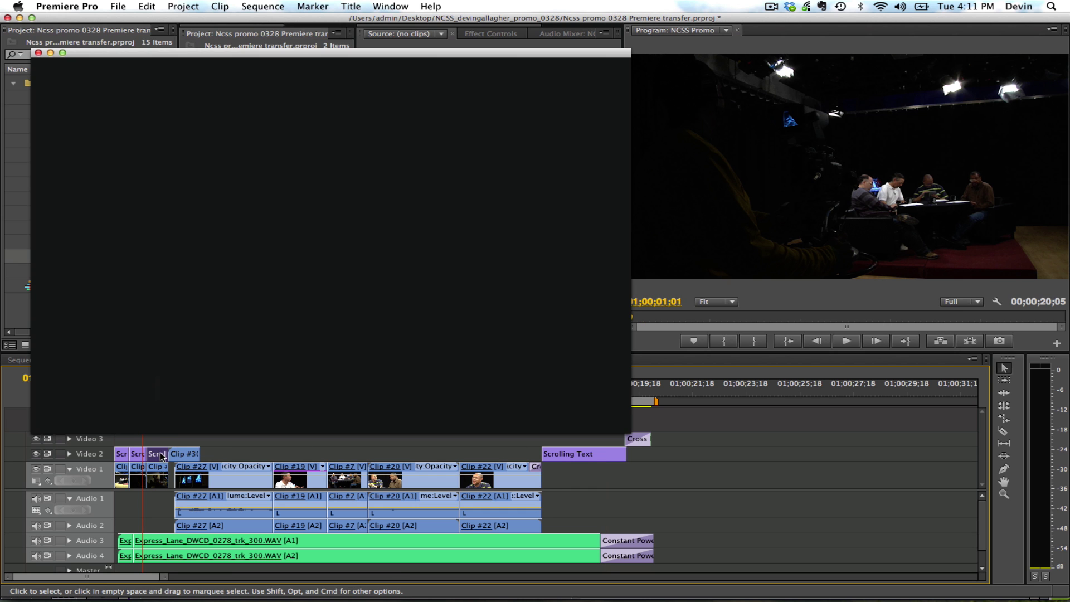
pyautogui.click(38, 54)
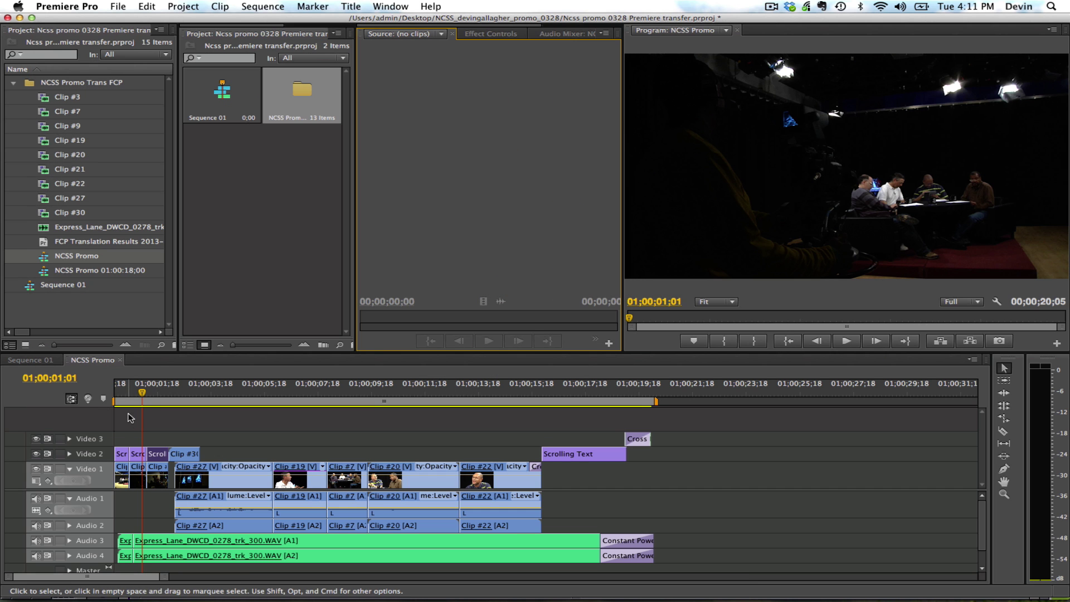
pyautogui.moveTo(144, 400); pyautogui.dragTo(151, 400)
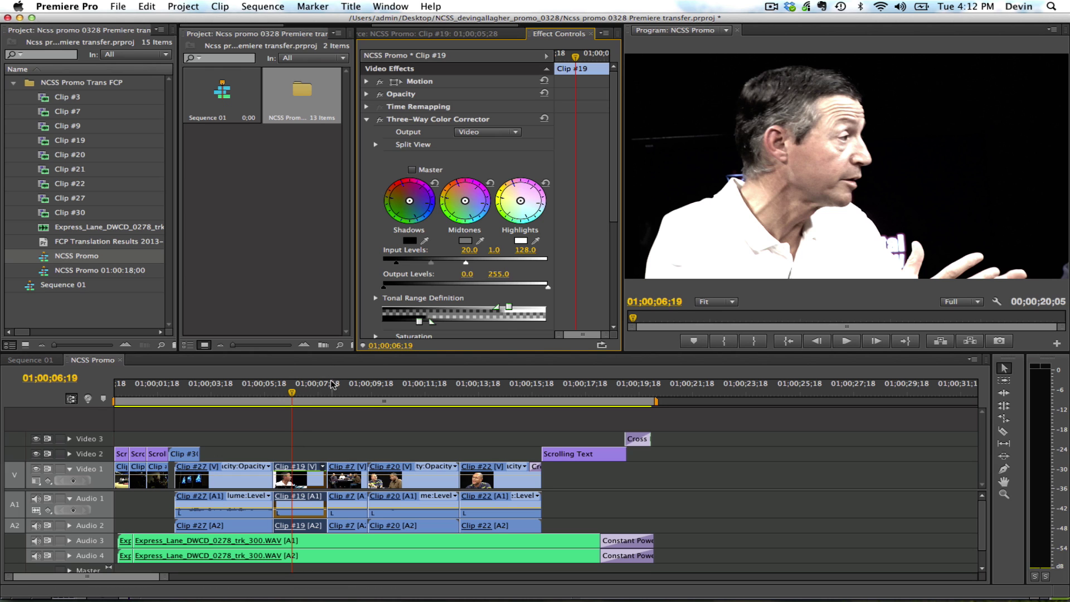
pyautogui.click(310, 405)
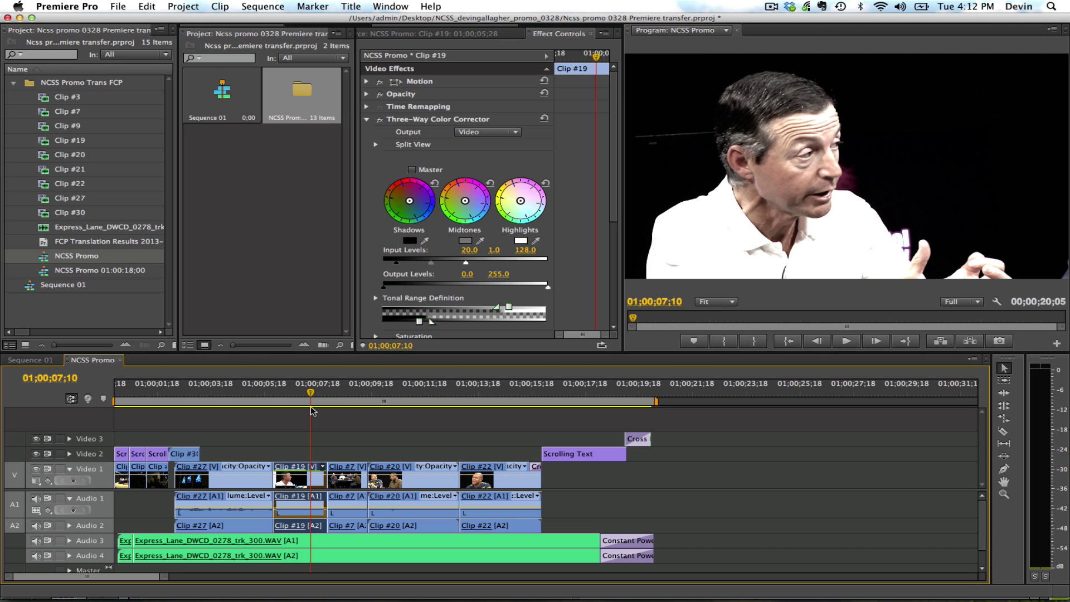